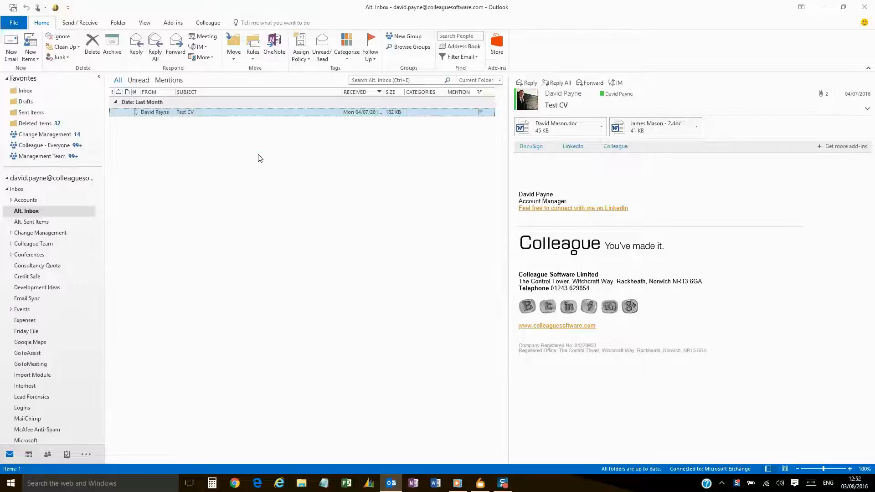
Switch to Colleague, restore the minimised candidate record, and return to Outlook
{"action": "left_click", "coordinate": [56, 8]}
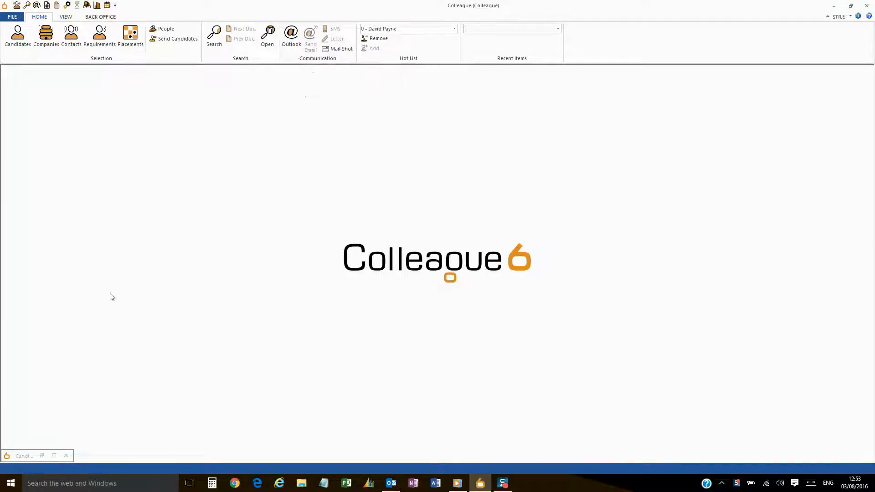
{"action": "left_click", "coordinate": [41, 456]}
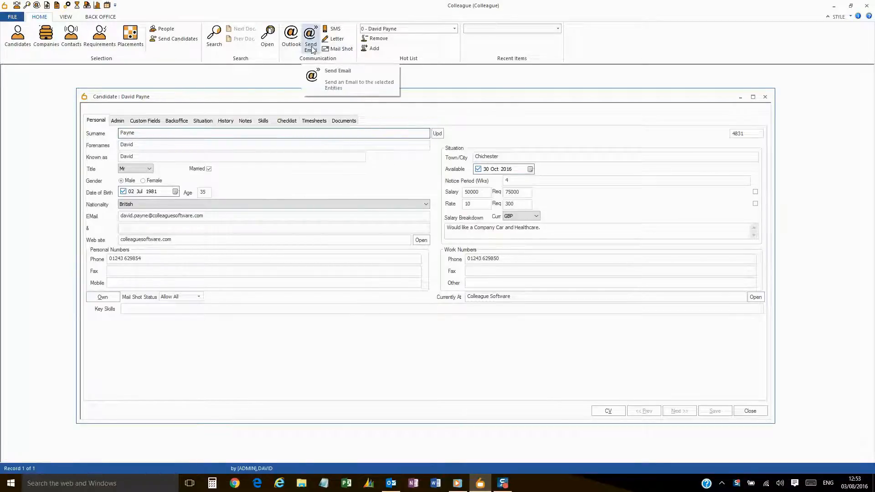
{"action": "left_click", "coordinate": [291, 36]}
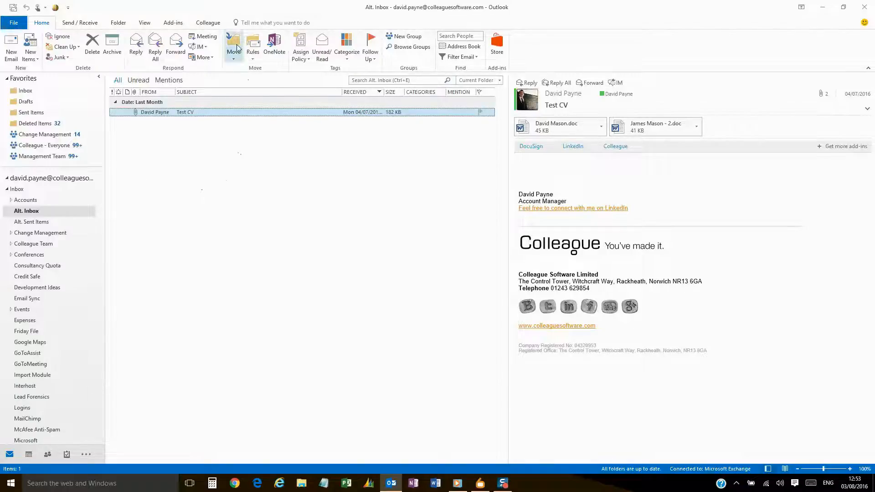
Review the Colleague Outlook add-in's version and compatibility details, and close the information window
{"action": "left_click", "coordinate": [210, 24]}
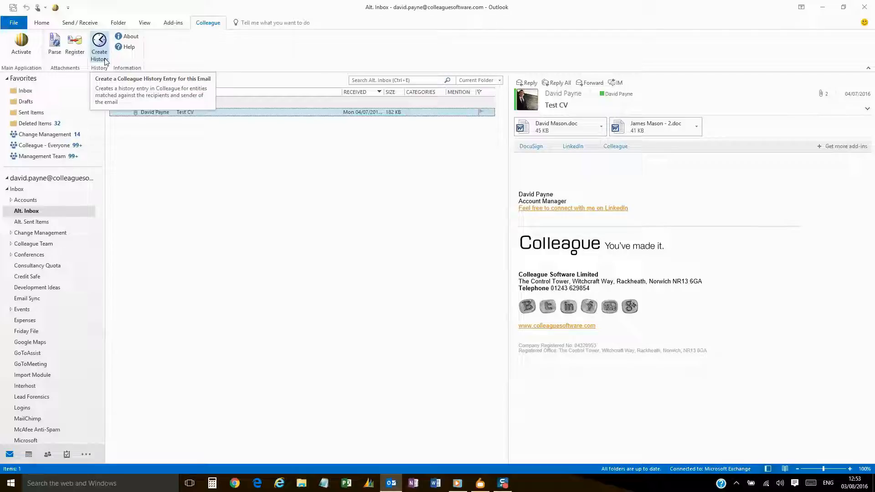
{"action": "left_click", "coordinate": [131, 37]}
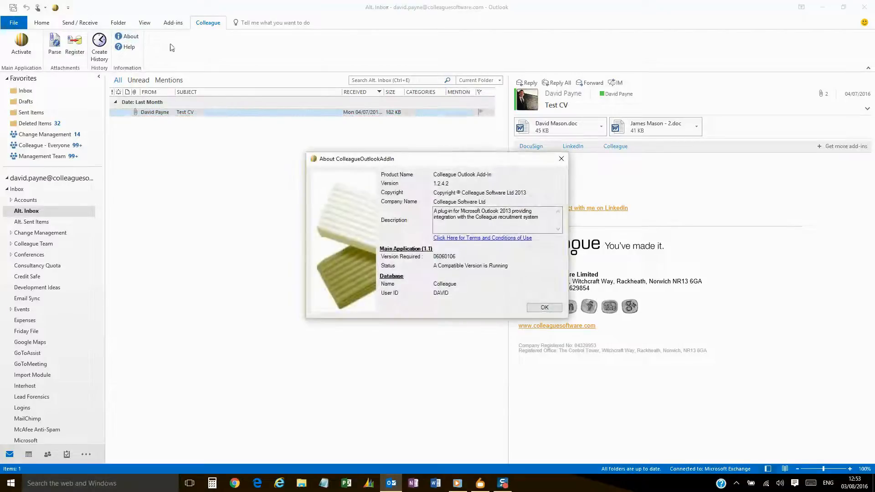
{"action": "left_click_drag", "start_coordinate": [331, 162], "coordinate": [303, 157]}
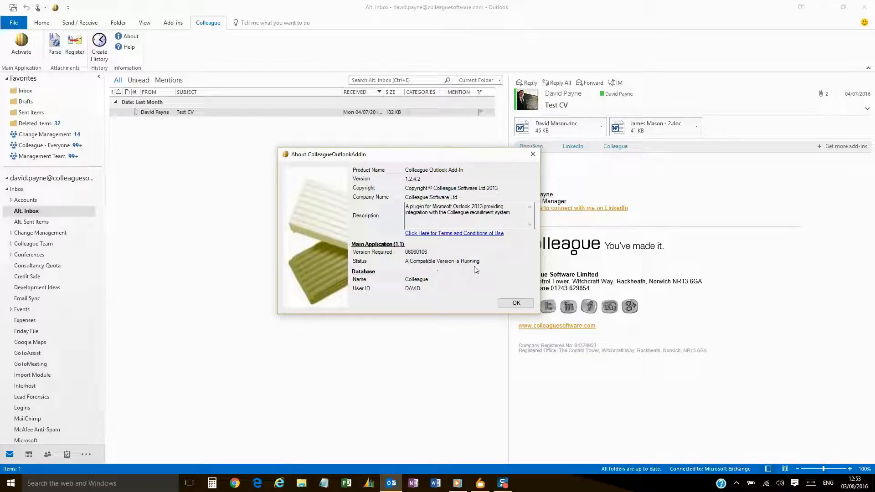
{"action": "left_click", "coordinate": [510, 306]}
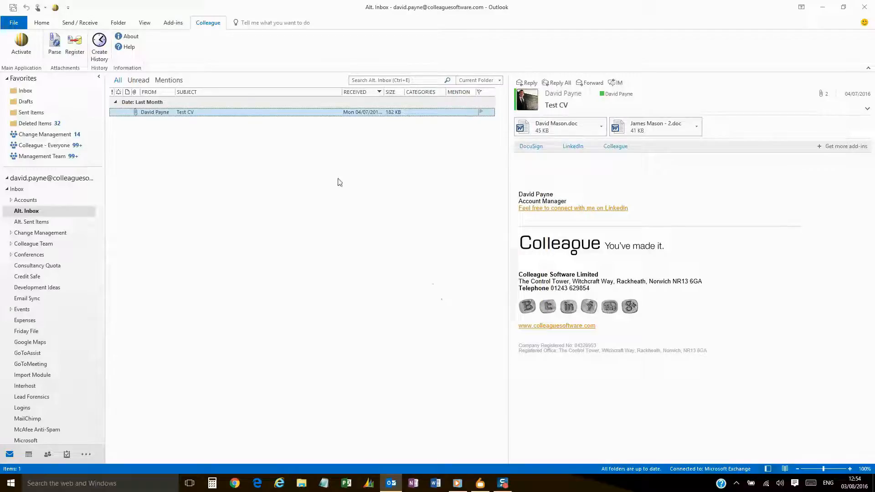
Switch to Colleague, start an email to the open candidate, and bring up the new message full size in Outlook
{"action": "left_click", "coordinate": [30, 46]}
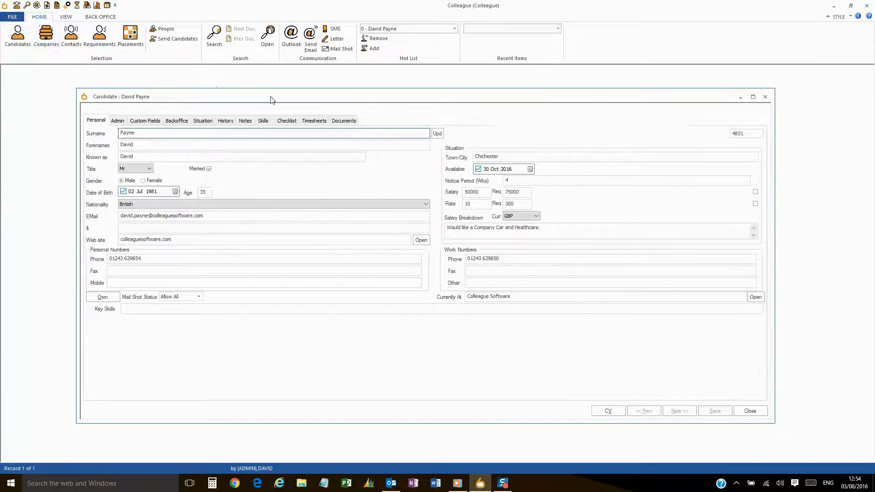
{"action": "left_click", "coordinate": [313, 46]}
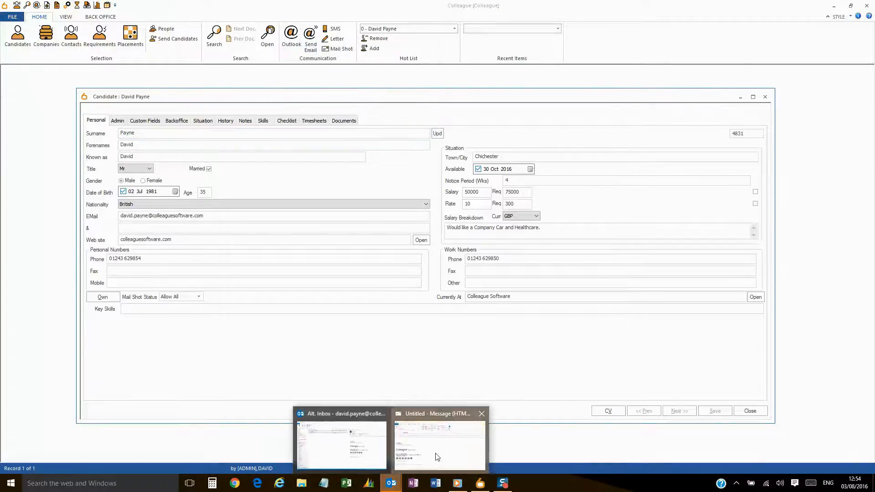
{"action": "left_click", "coordinate": [437, 458]}
{"action": "left_click", "coordinate": [714, 53]}
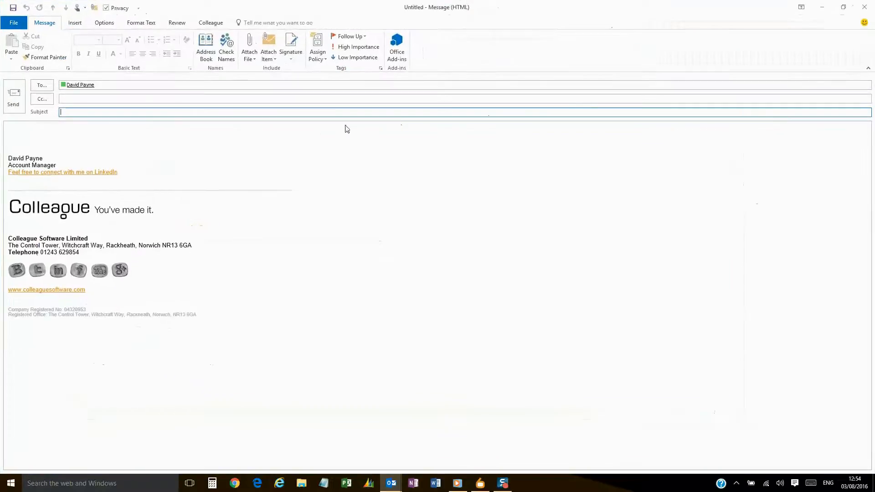
{"action": "left_click", "coordinate": [242, 130]}
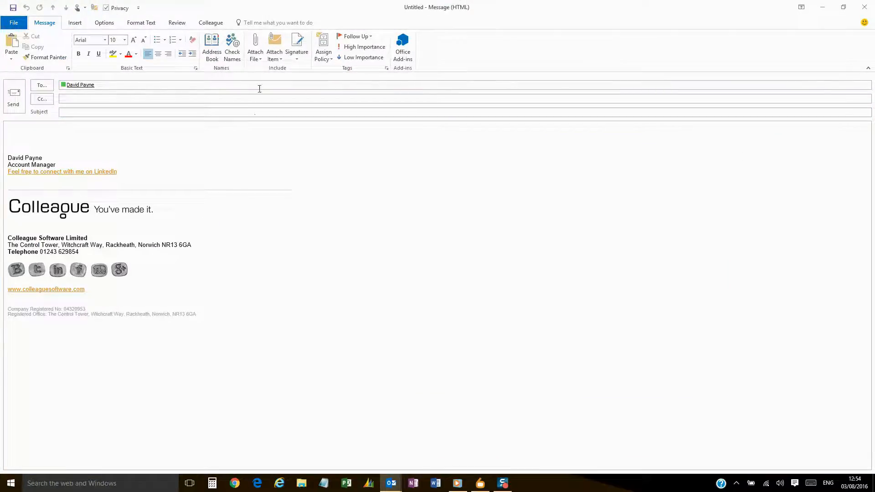
Attach the email recipient's CV from Colleague, finding the candidate by surname
{"action": "left_click", "coordinate": [218, 27]}
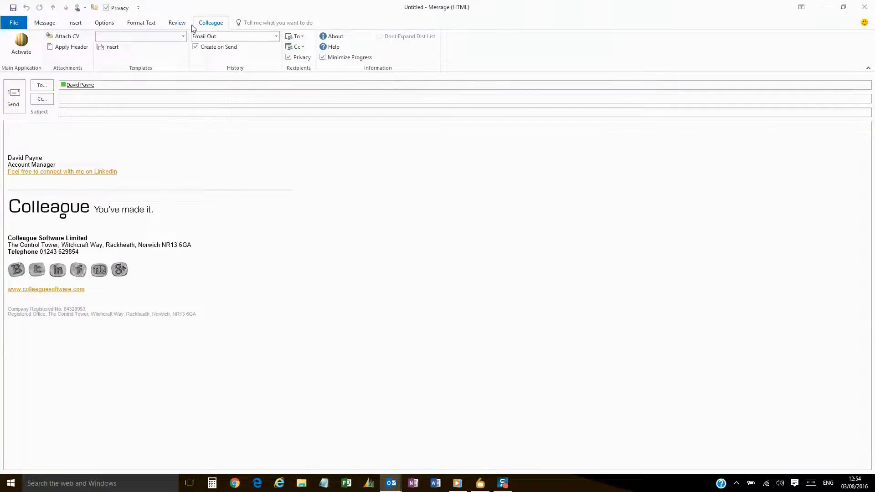
{"action": "left_click", "coordinate": [134, 112]}
{"action": "left_click", "coordinate": [118, 122]}
{"action": "left_click", "coordinate": [73, 38]}
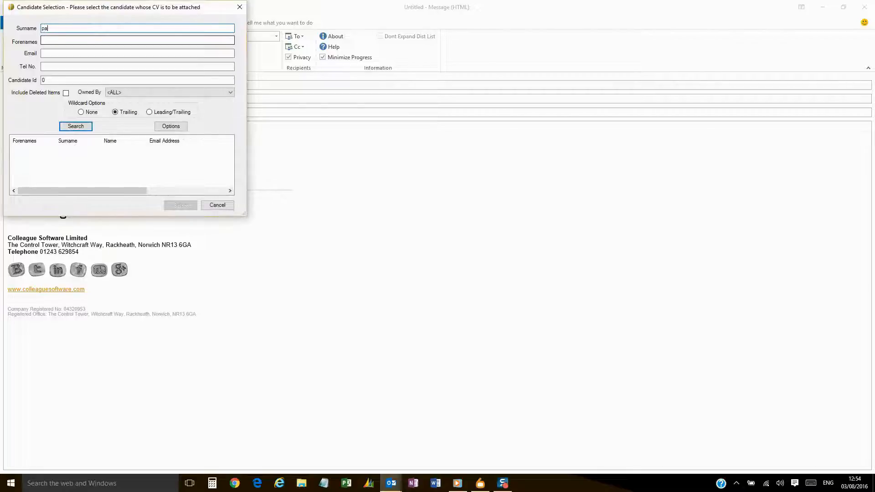
{"action": "key", "text": "Return"}
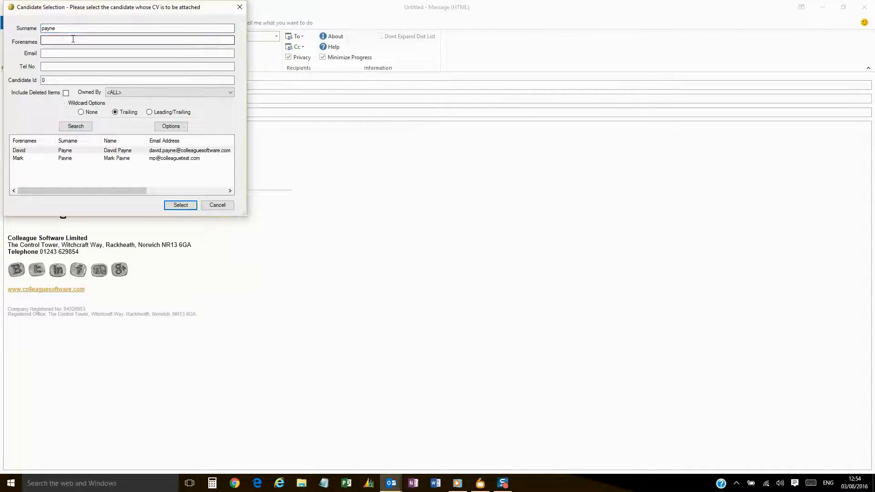
{"action": "double_click", "coordinate": [120, 150]}
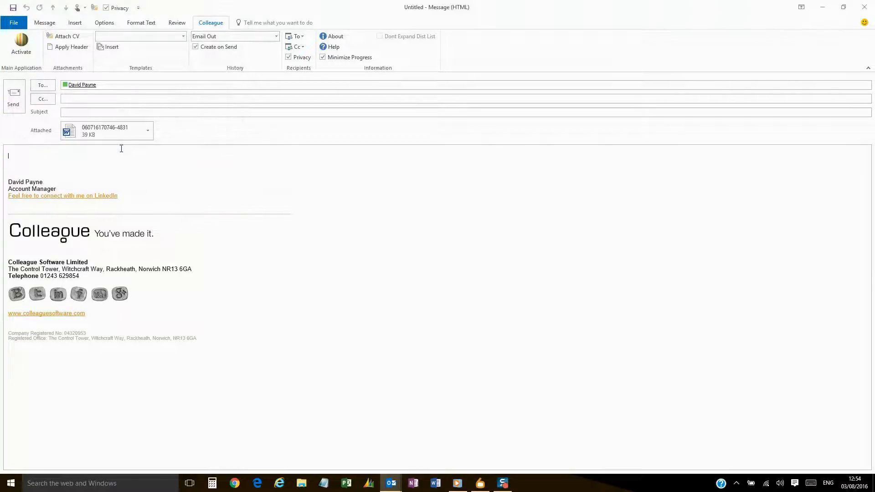
Open the attached CV to review its contents, and close it to return to the message
{"action": "double_click", "coordinate": [122, 137]}
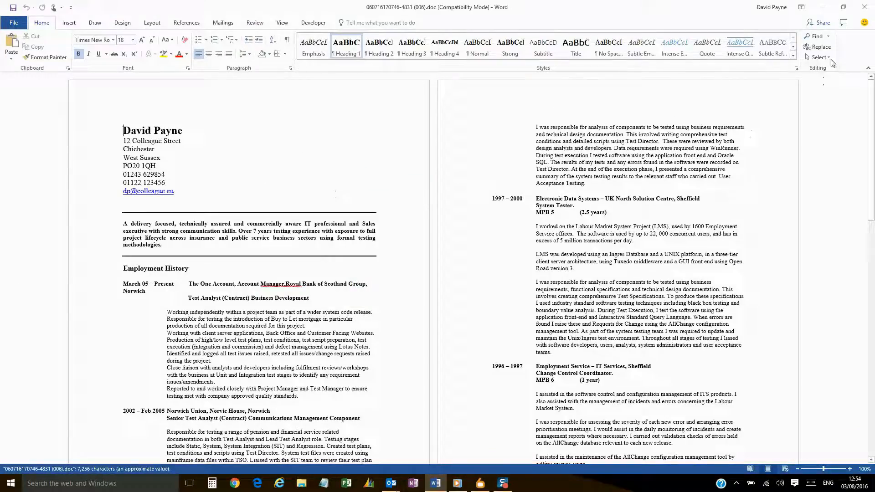
{"action": "left_click", "coordinate": [865, 7]}
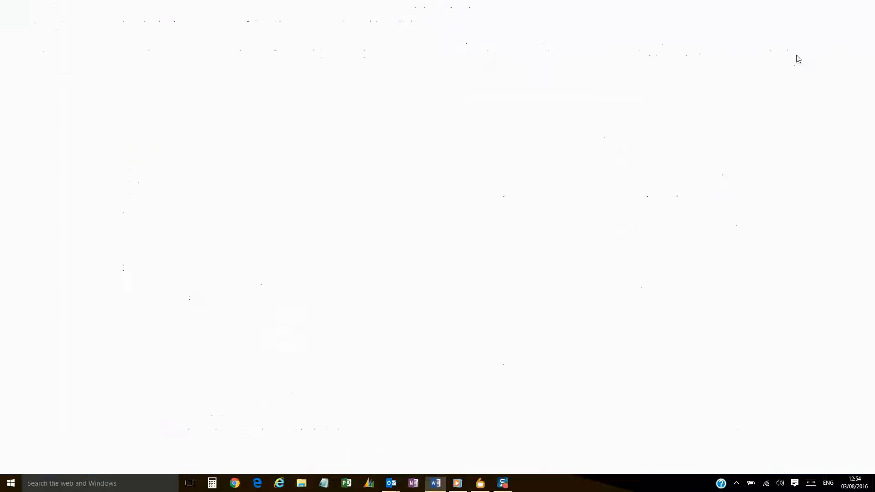
{"action": "left_click", "coordinate": [77, 159]}
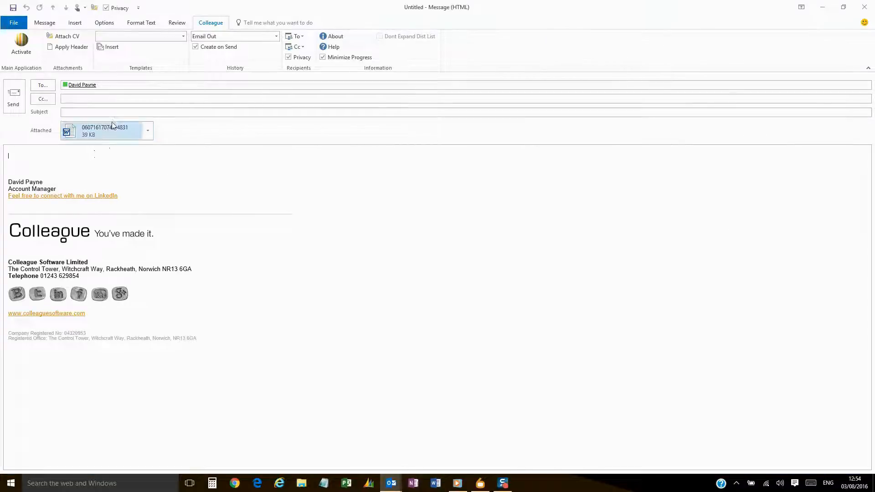
Apply the ColleagueHeader.doc header to the attached CV
{"action": "left_click", "coordinate": [77, 48]}
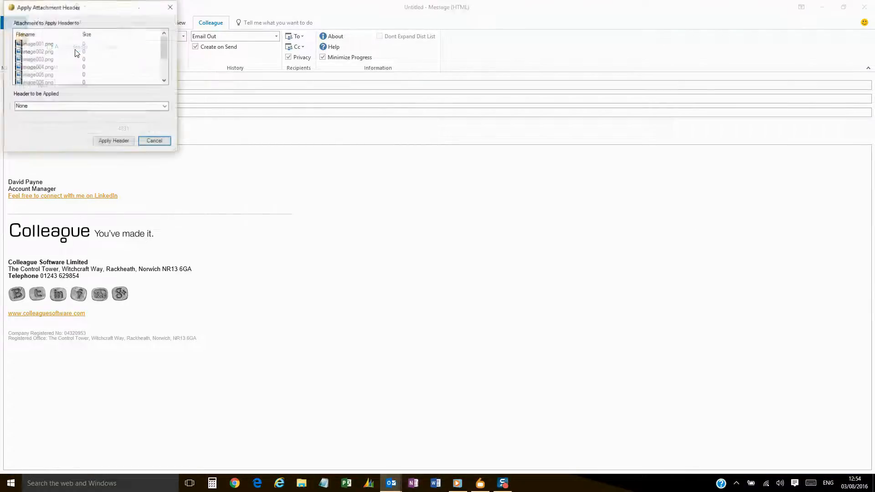
{"action": "left_click", "coordinate": [166, 106]}
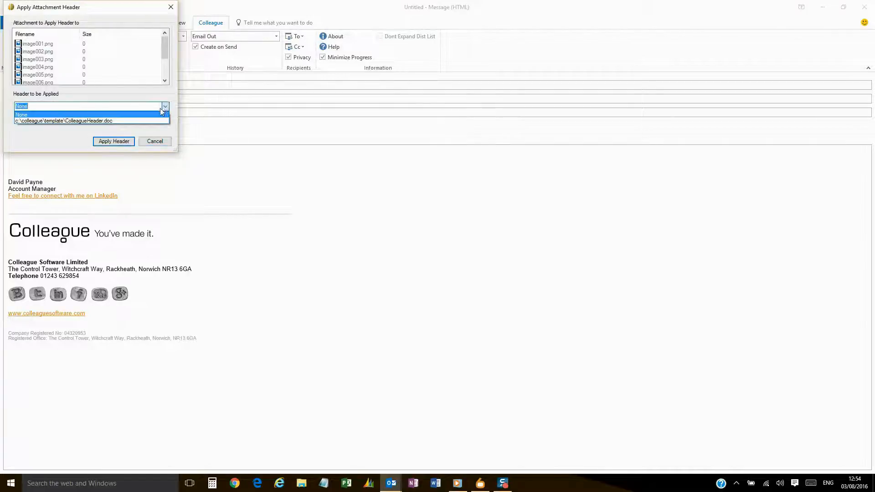
{"action": "left_click", "coordinate": [153, 119]}
{"action": "left_click", "coordinate": [113, 142]}
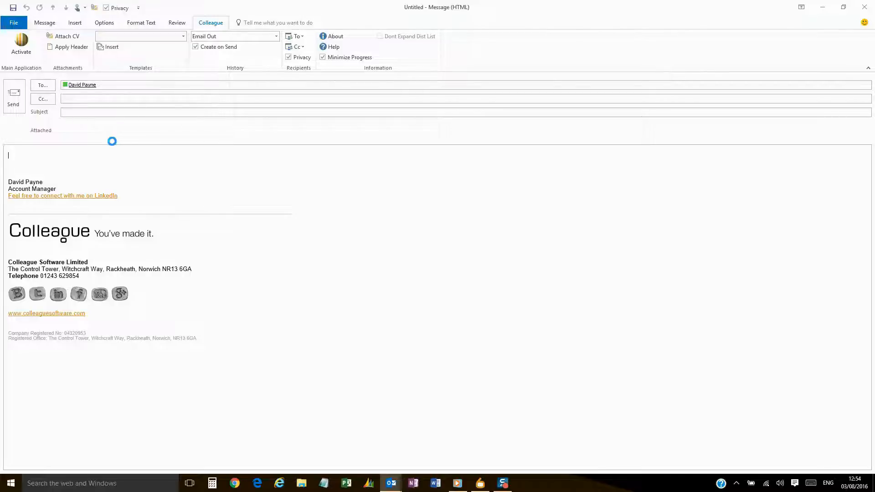
Open the attached CV to check its company header, and close it to return to the message
{"action": "double_click", "coordinate": [117, 137]}
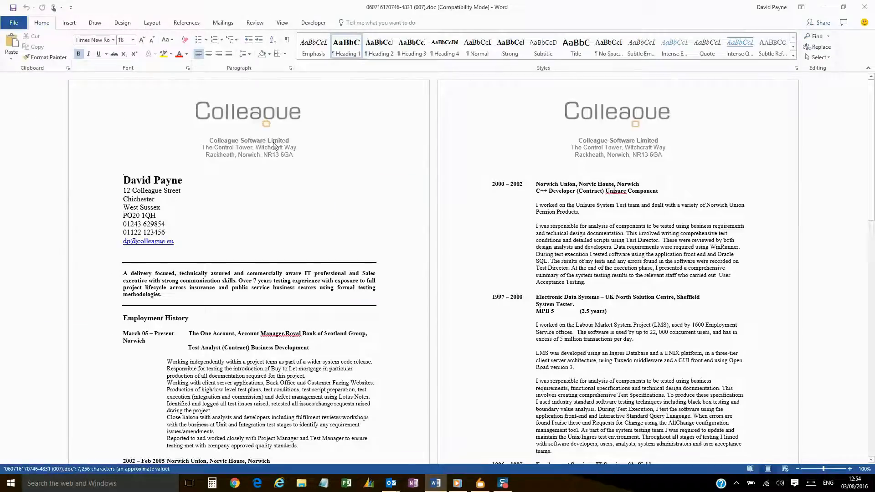
{"action": "left_click", "coordinate": [865, 7]}
{"action": "left_click", "coordinate": [132, 157]}
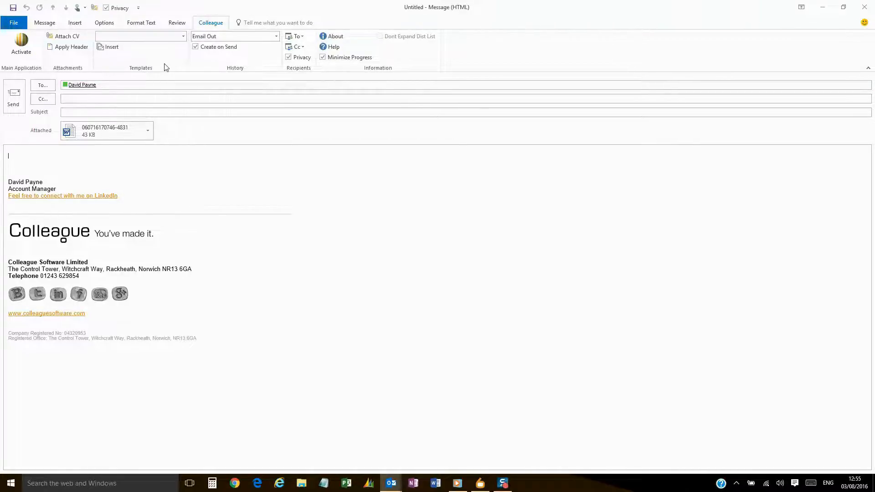
Insert the Thank You For Registering template into the message body and check its KNOWN_AS merge field
{"action": "left_click", "coordinate": [183, 36]}
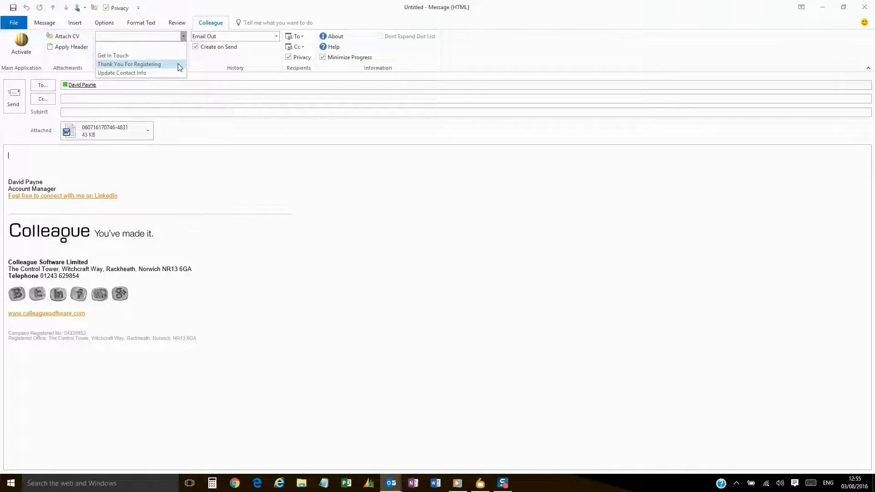
{"action": "left_click", "coordinate": [137, 64]}
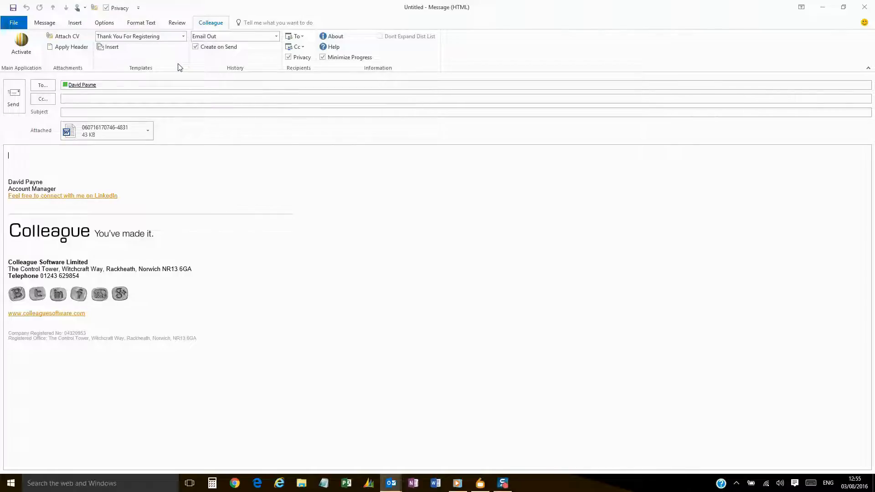
{"action": "left_click", "coordinate": [113, 47]}
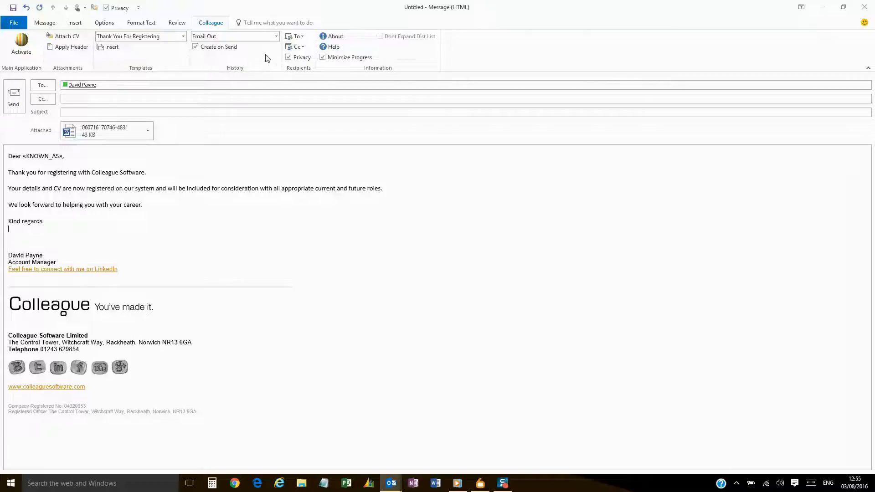
{"action": "double_click", "coordinate": [61, 157]}
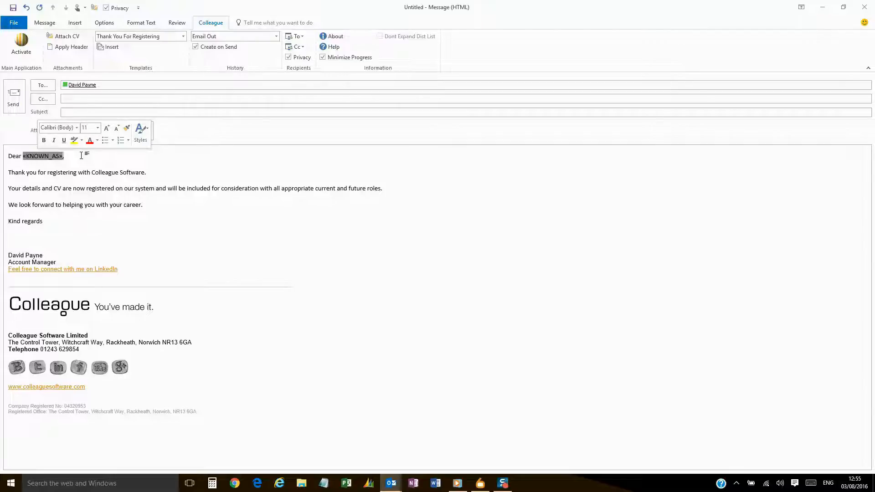
{"action": "left_click", "coordinate": [81, 156]}
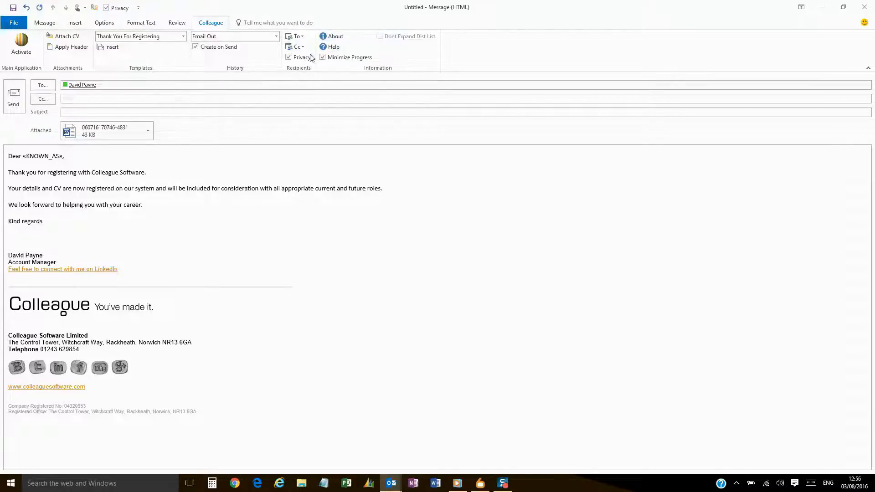
Review the history types available for the outgoing message and choose Email Out
{"action": "left_click", "coordinate": [276, 37]}
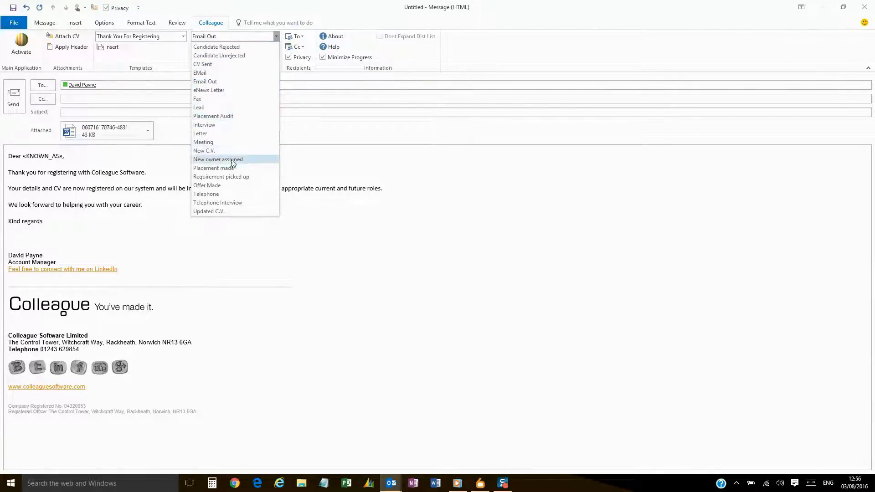
{"action": "left_click", "coordinate": [231, 82]}
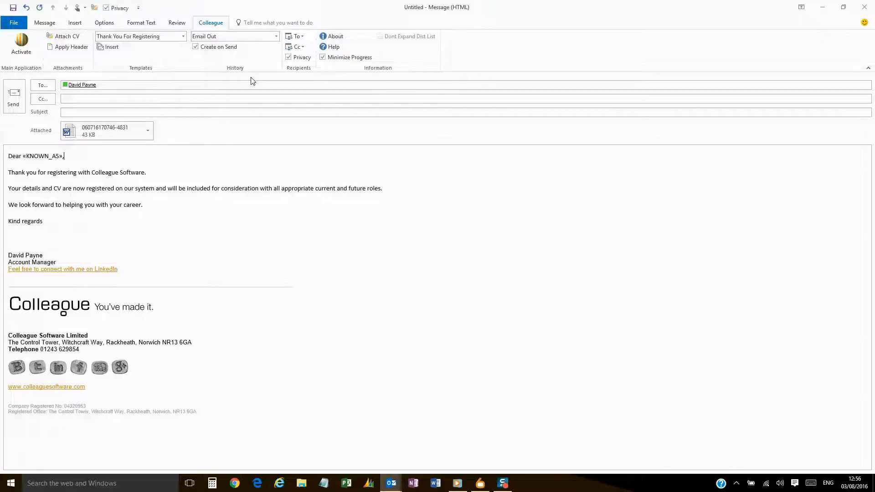
{"action": "left_click", "coordinate": [276, 36]}
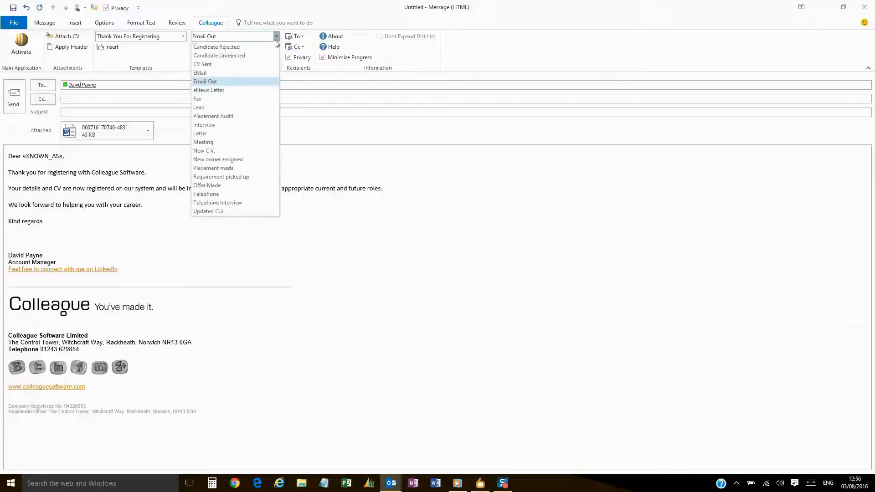
{"action": "left_click", "coordinate": [260, 82]}
{"action": "left_click", "coordinate": [196, 47]}
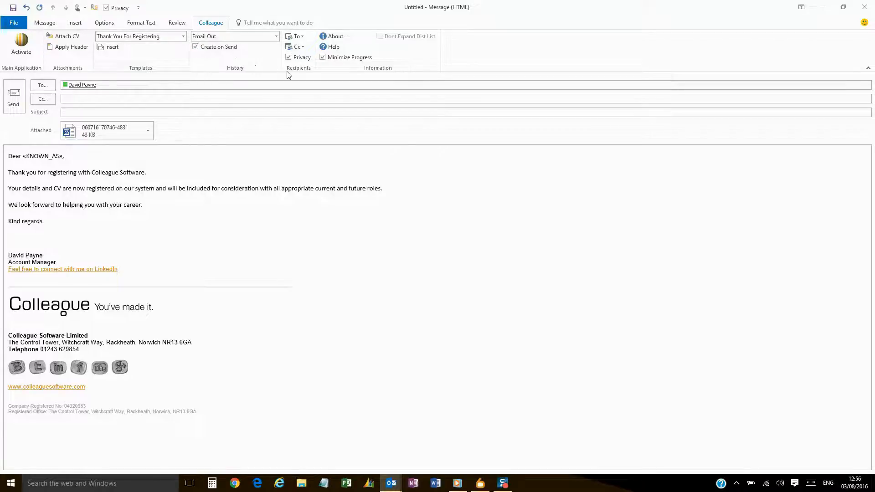
View the Colleague sources for To recipients, and switch to Colleague to open the list of saved searches
{"action": "left_click", "coordinate": [303, 36]}
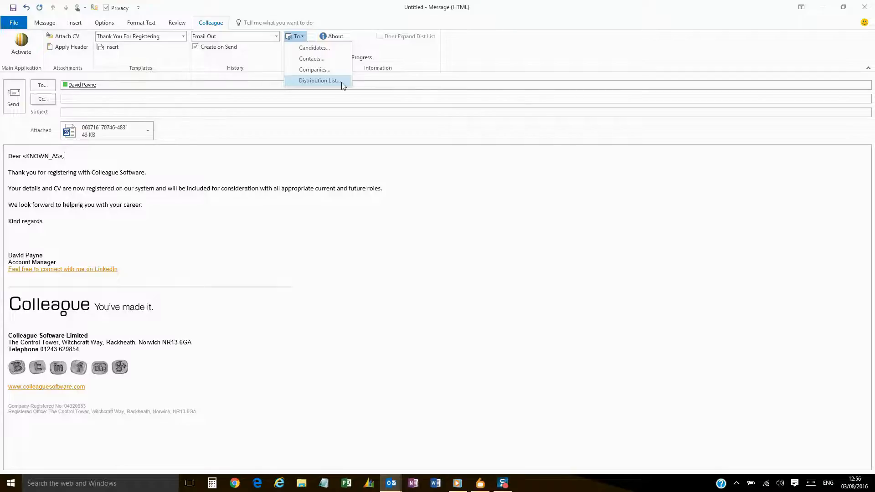
{"action": "left_click", "coordinate": [23, 46]}
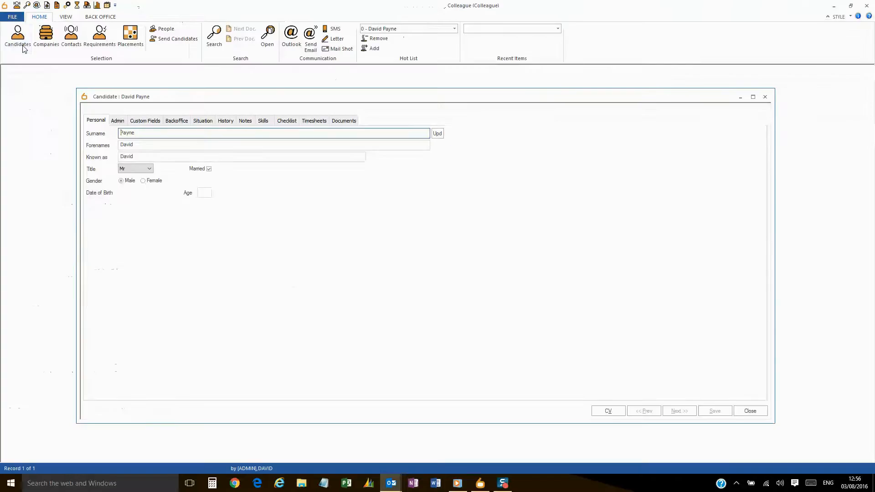
{"action": "left_click", "coordinate": [269, 37]}
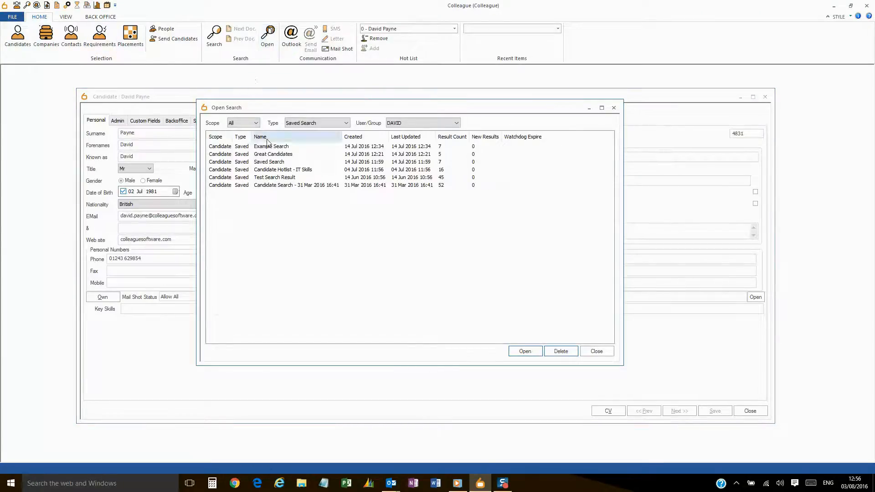
Open the Great Candidates saved search and create a distribution list named Great Candidates from all its results
{"action": "double_click", "coordinate": [286, 155]}
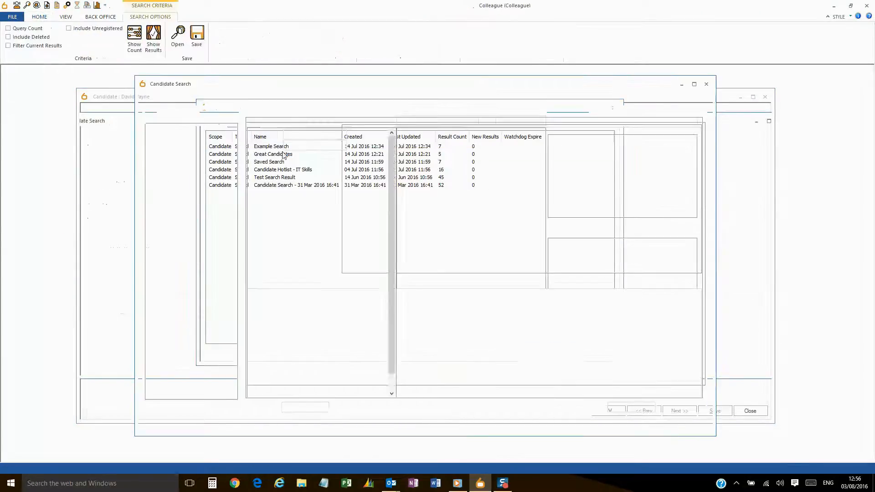
{"action": "left_click", "coordinate": [242, 126]}
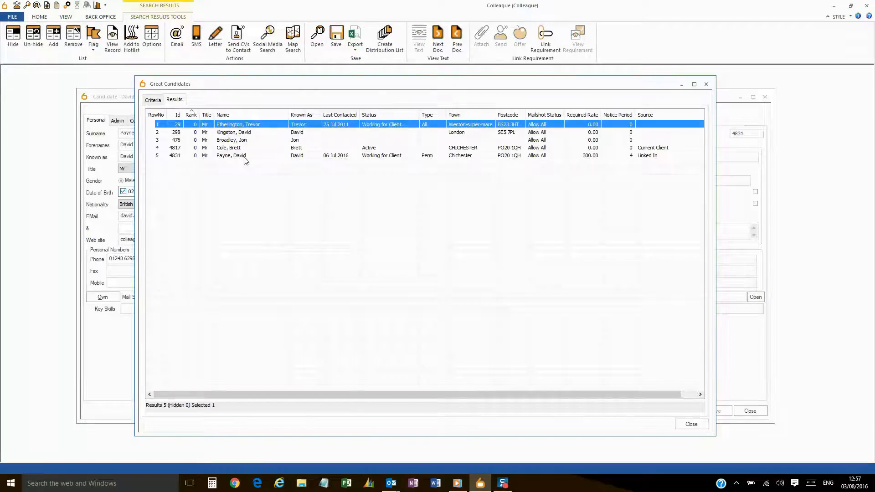
{"action": "left_click", "coordinate": [245, 158], "text": "shift"}
{"action": "left_click", "coordinate": [383, 49]}
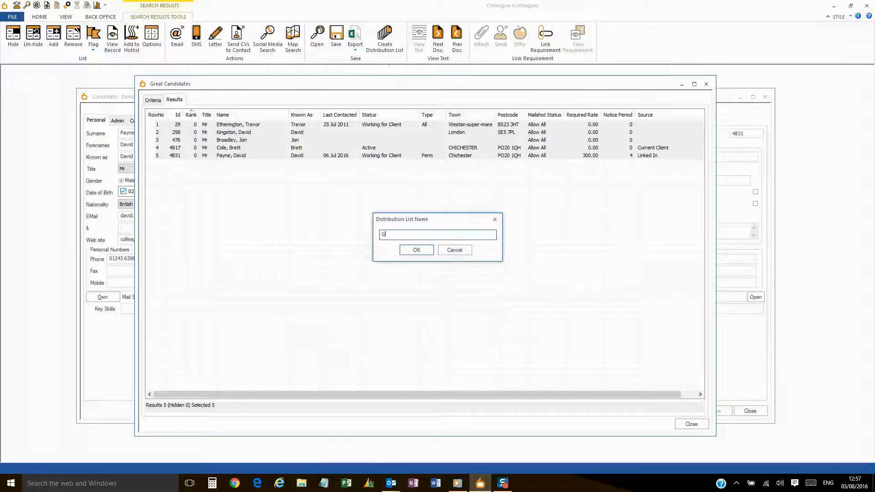
{"action": "type", "text": "Great Candidates"}
{"action": "left_click", "coordinate": [417, 250]}
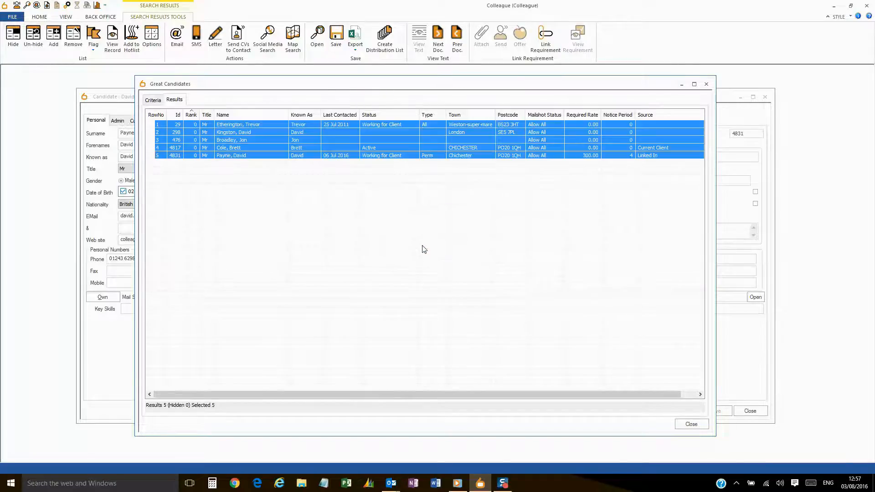
{"action": "left_click", "coordinate": [377, 191]}
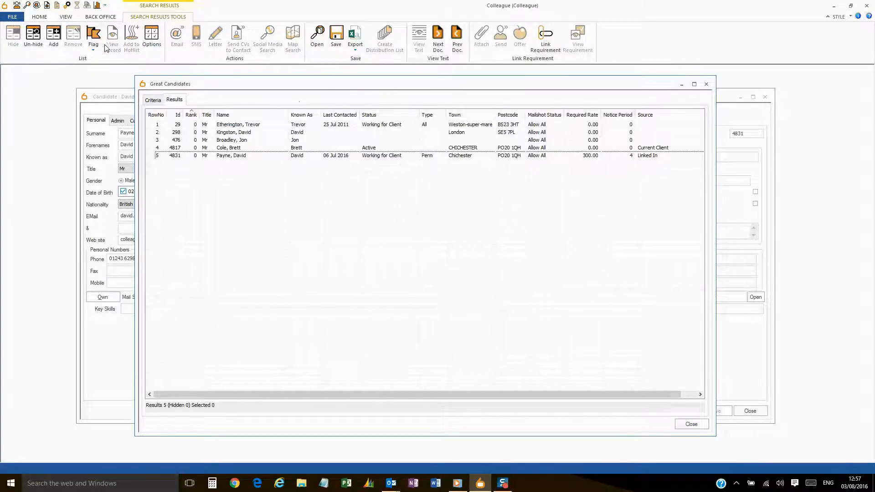
Switch to the open Outlook message and add the Great Candidates distribution list to its To recipients
{"action": "left_click", "coordinate": [32, 17]}
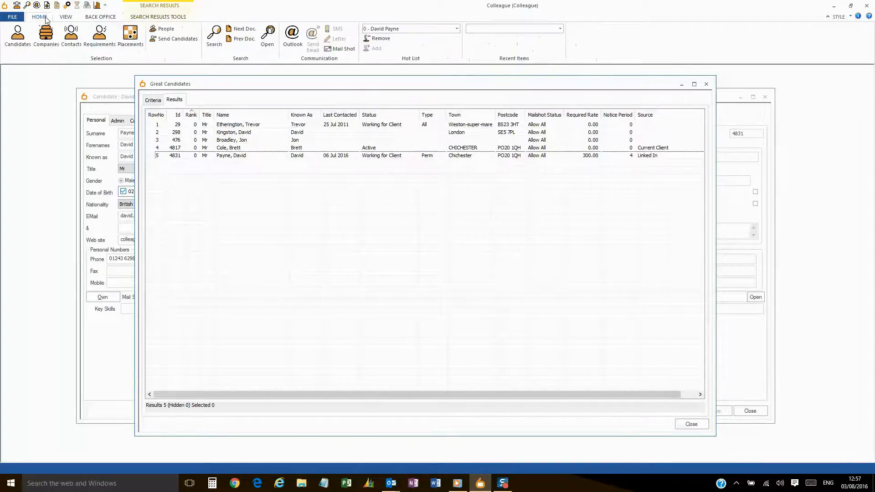
{"action": "left_click", "coordinate": [286, 50]}
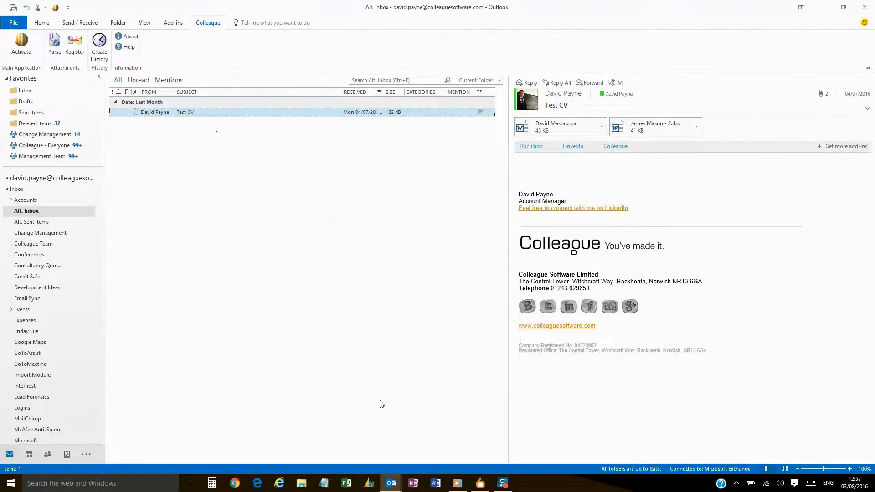
{"action": "mouse_move", "coordinate": [390, 480]}
{"action": "left_click", "coordinate": [438, 437]}
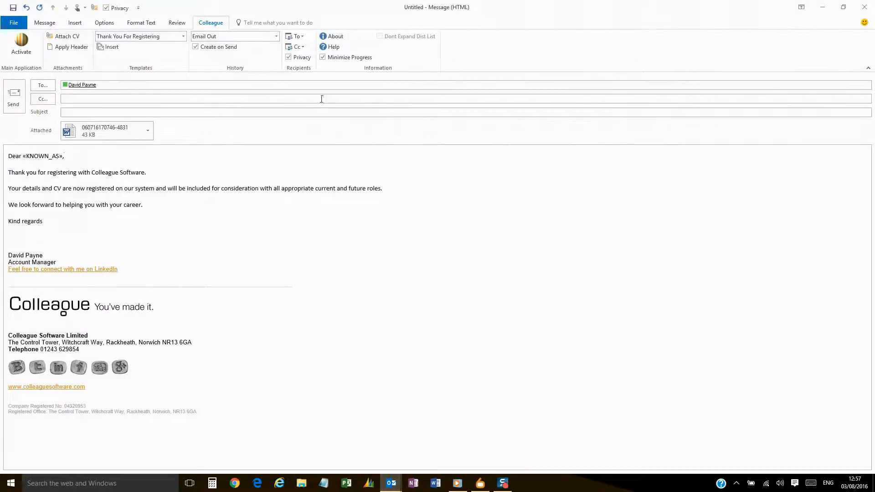
{"action": "left_click", "coordinate": [296, 36]}
{"action": "left_click", "coordinate": [313, 80]}
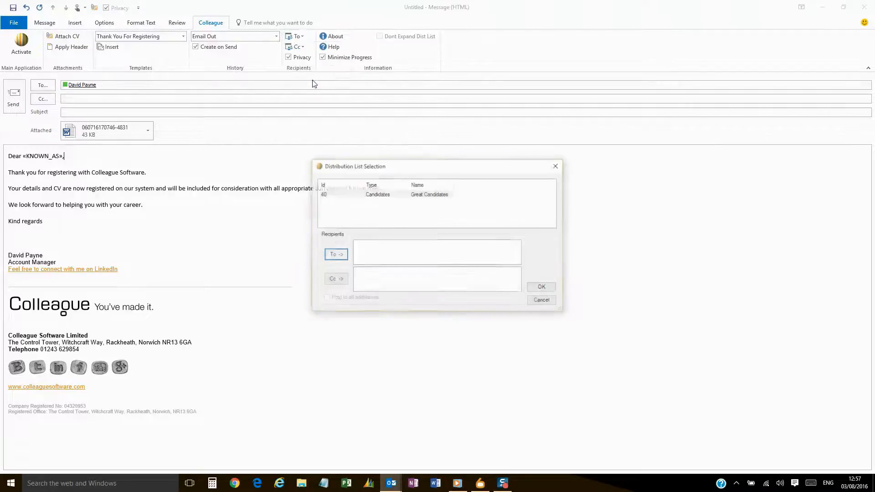
{"action": "double_click", "coordinate": [377, 196]}
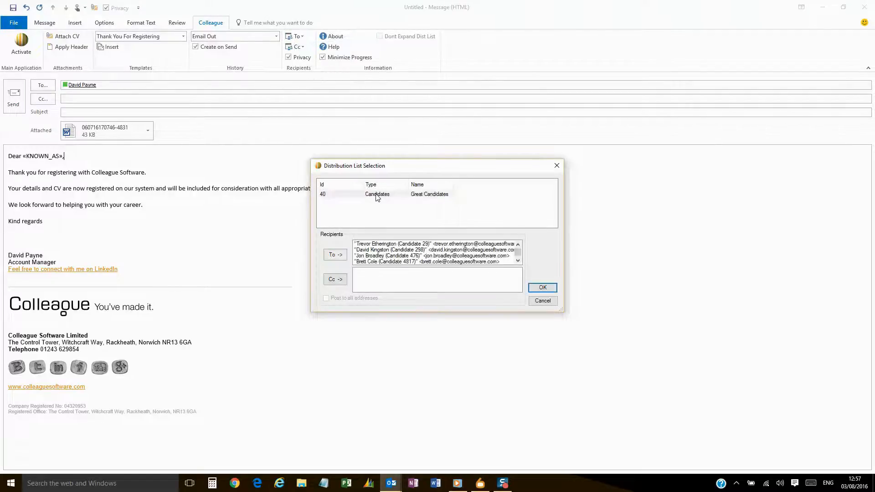
{"action": "left_click", "coordinate": [543, 289]}
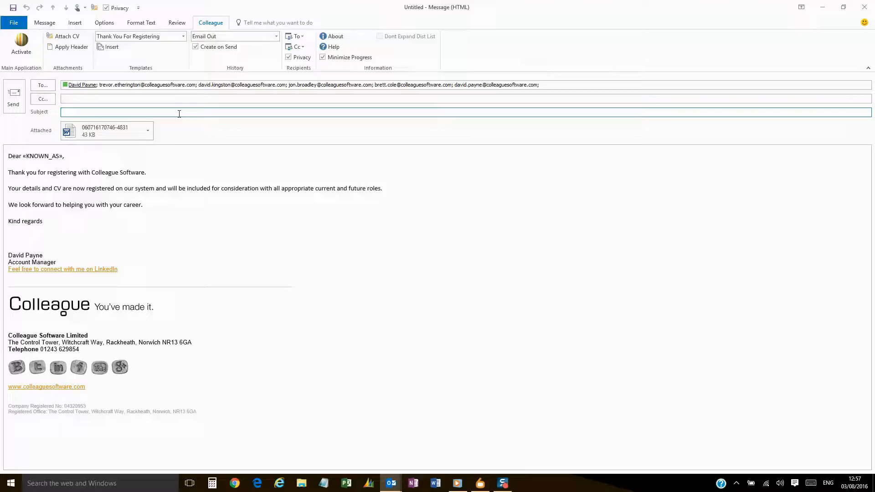
Enter the subject "Thank you for registering" and remove the duplicated first recipient from the To field
{"action": "type", "text": "Thank you for registering"}
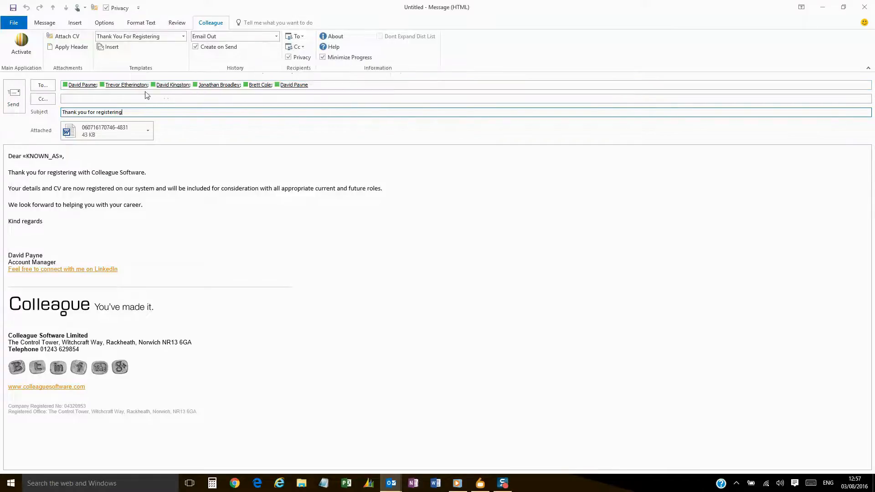
{"action": "left_click", "coordinate": [87, 86]}
{"action": "key", "text": "Delete"}
{"action": "left_click", "coordinate": [154, 101]}
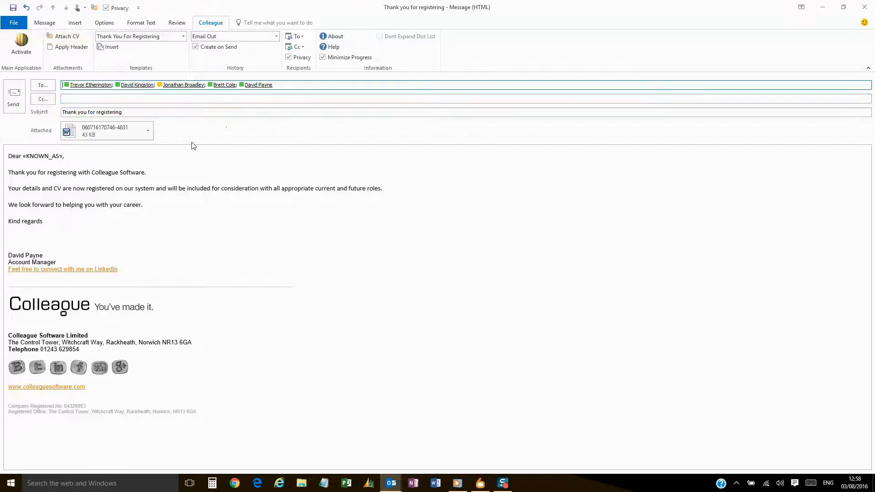
Send the message and open its sent copy in Sent Items to check how the KNOWN_AS greeting was merged
{"action": "double_click", "coordinate": [60, 157]}
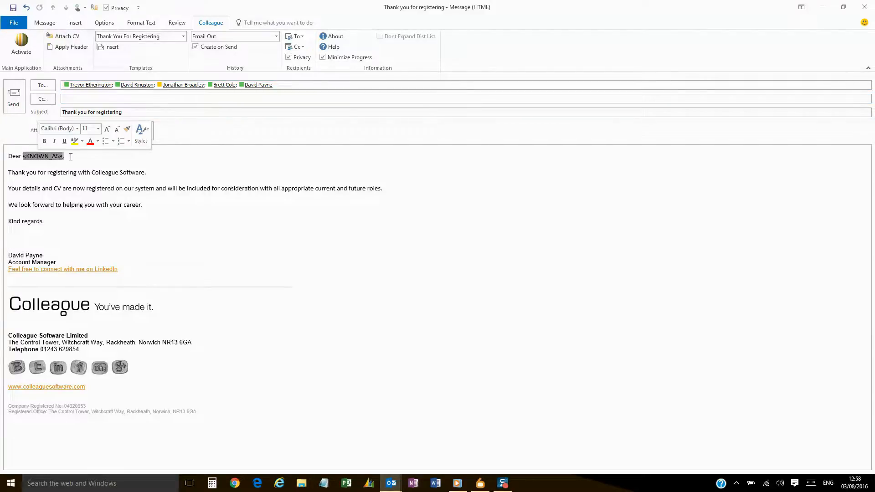
{"action": "left_click", "coordinate": [71, 157]}
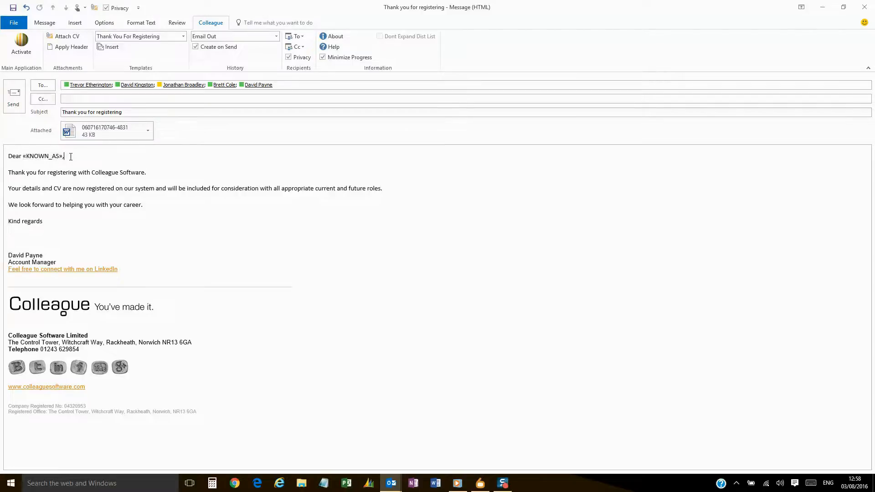
{"action": "left_click", "coordinate": [19, 105]}
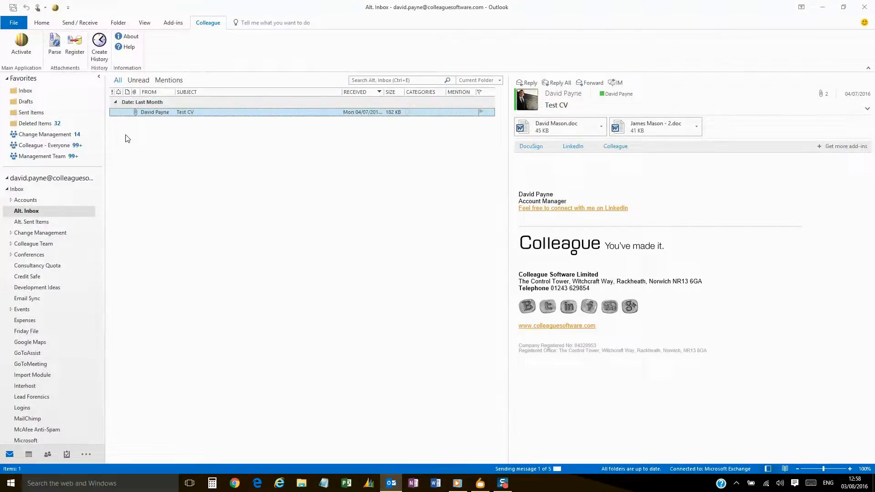
{"action": "left_click", "coordinate": [42, 115]}
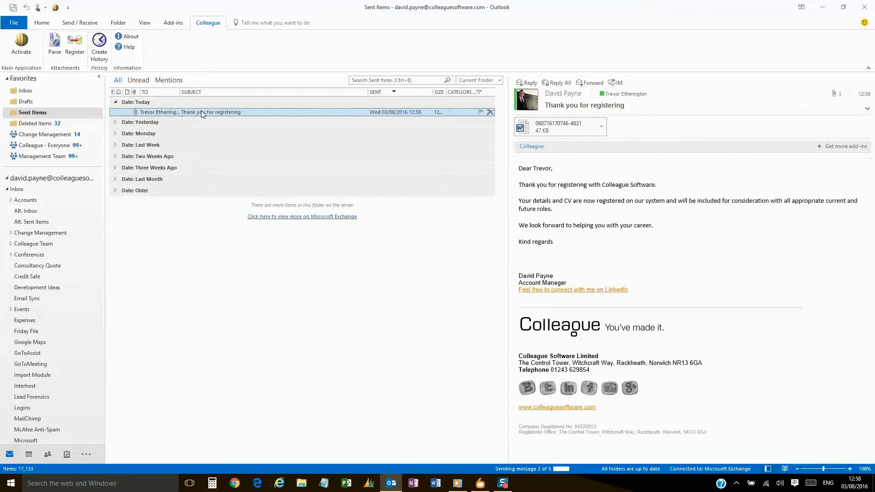
{"action": "left_click", "coordinate": [203, 113]}
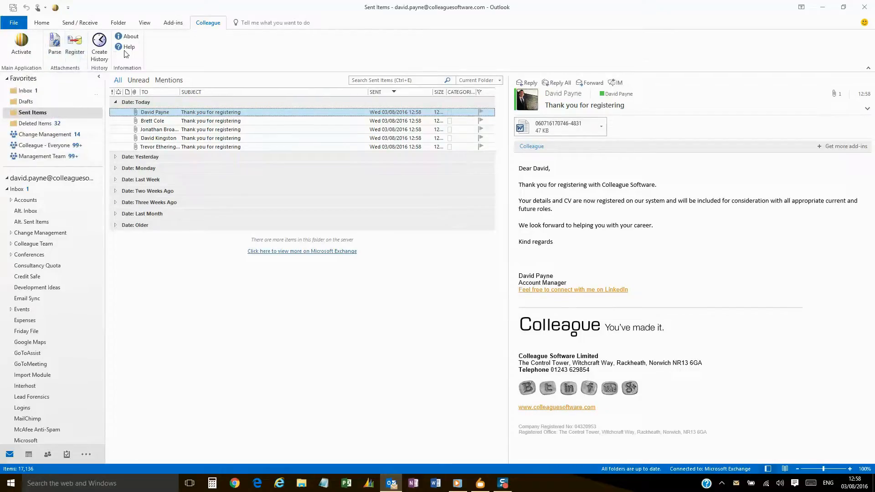
Add the Colleague commands Create a Colleague History Entry, Parse an Attached Document and Register the Attached Documents to the Quick Access Toolbar
{"action": "right_click", "coordinate": [183, 37]}
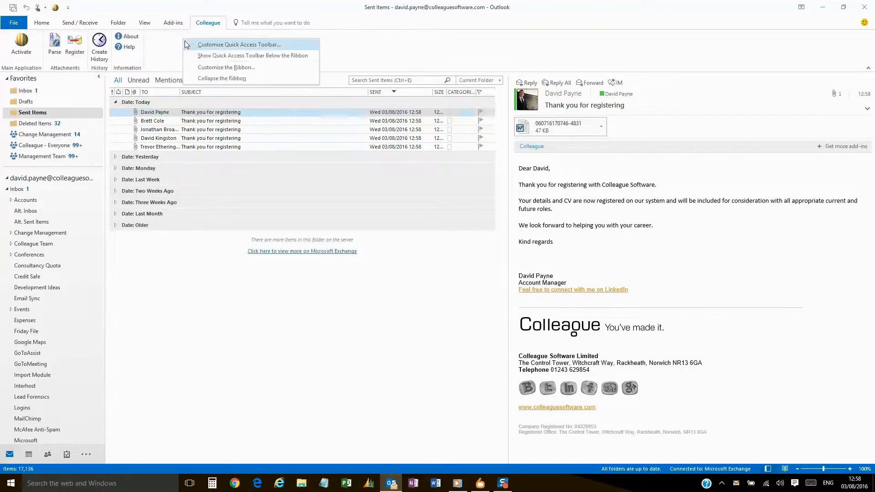
{"action": "left_click", "coordinate": [196, 47]}
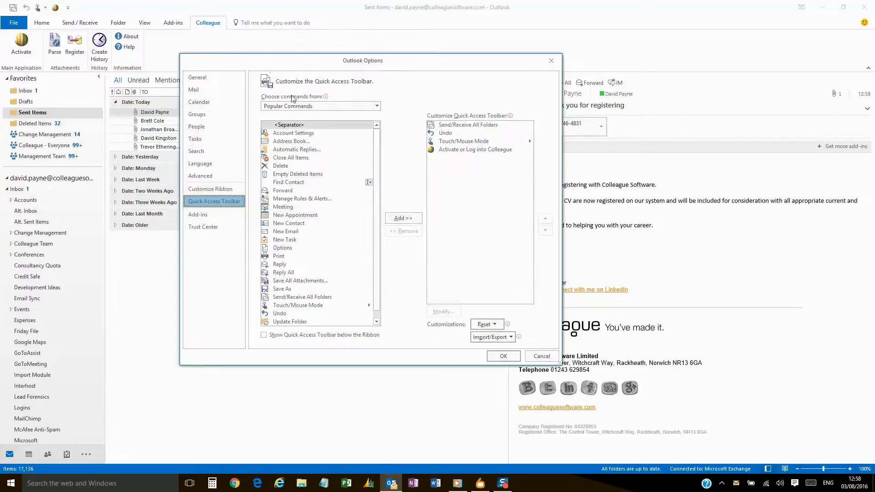
{"action": "left_click", "coordinate": [296, 107]}
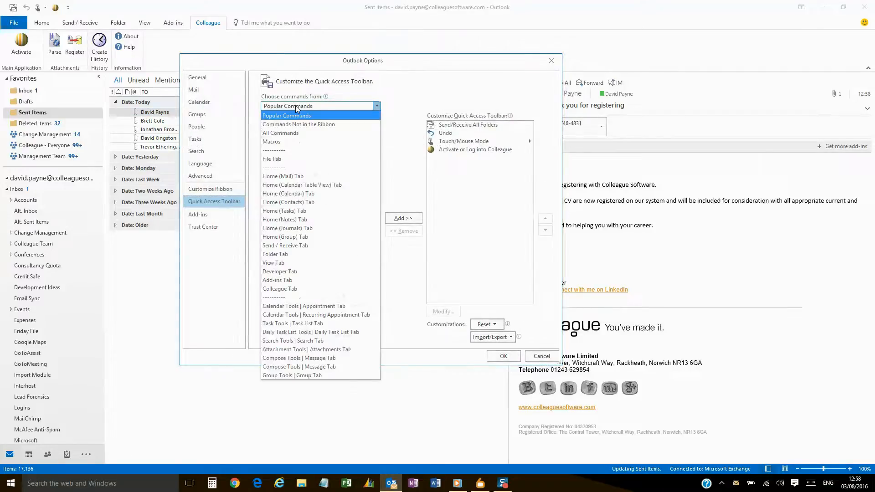
{"action": "left_click", "coordinate": [309, 290]}
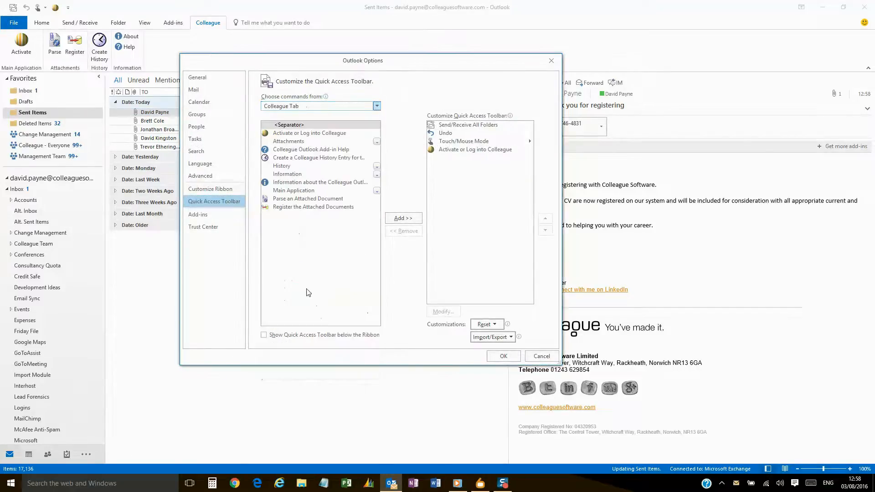
{"action": "double_click", "coordinate": [308, 158]}
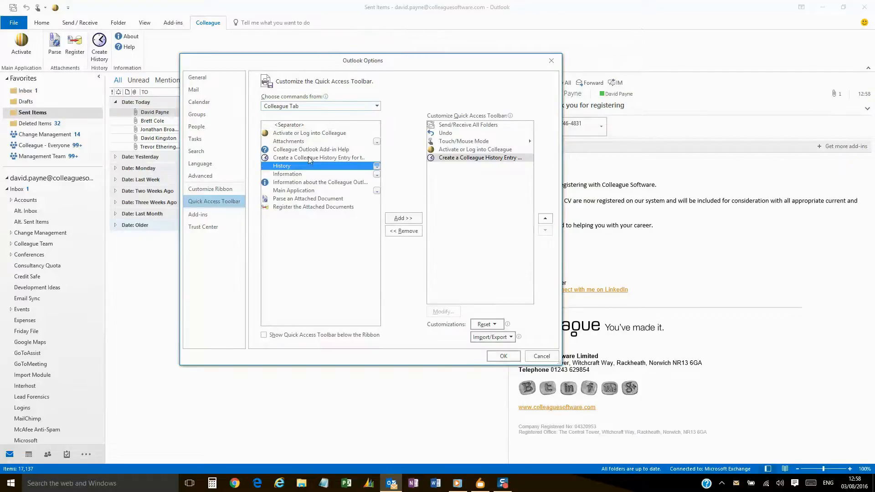
{"action": "double_click", "coordinate": [304, 201]}
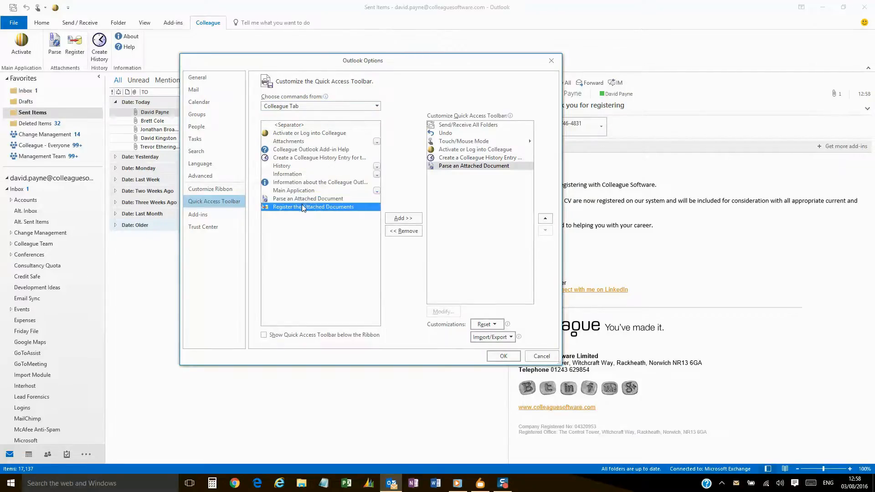
{"action": "double_click", "coordinate": [302, 208]}
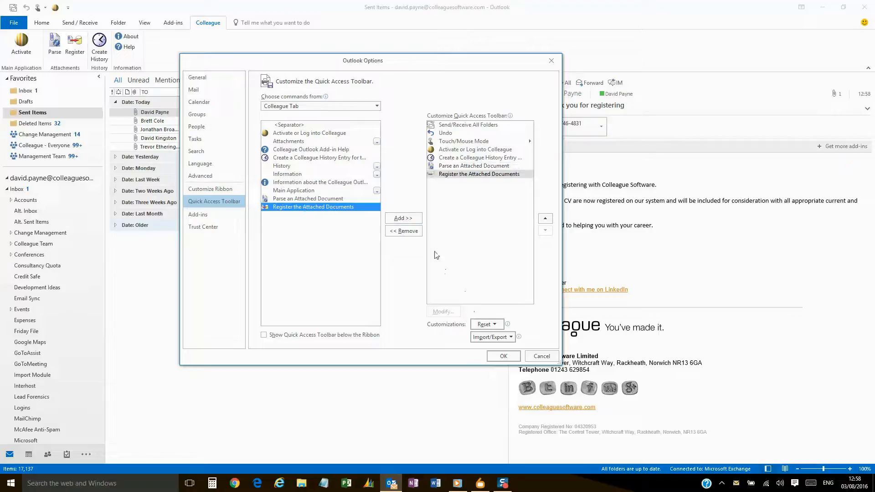
{"action": "left_click", "coordinate": [500, 355]}
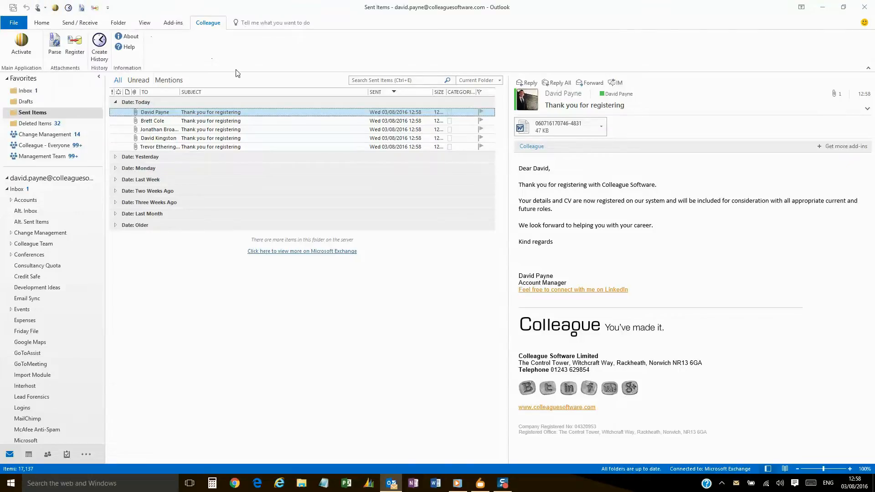
Activate Colleague from Outlook and close the Great Candidates search results
{"action": "left_click", "coordinate": [28, 49]}
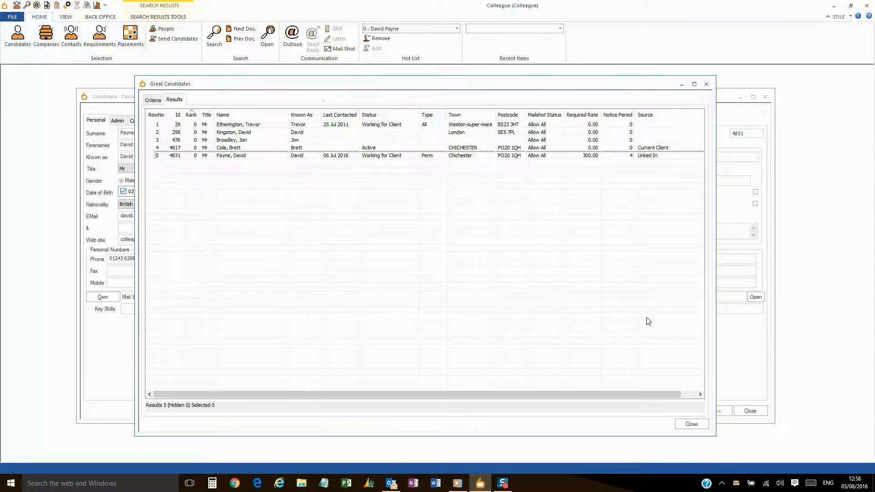
{"action": "left_click", "coordinate": [695, 424]}
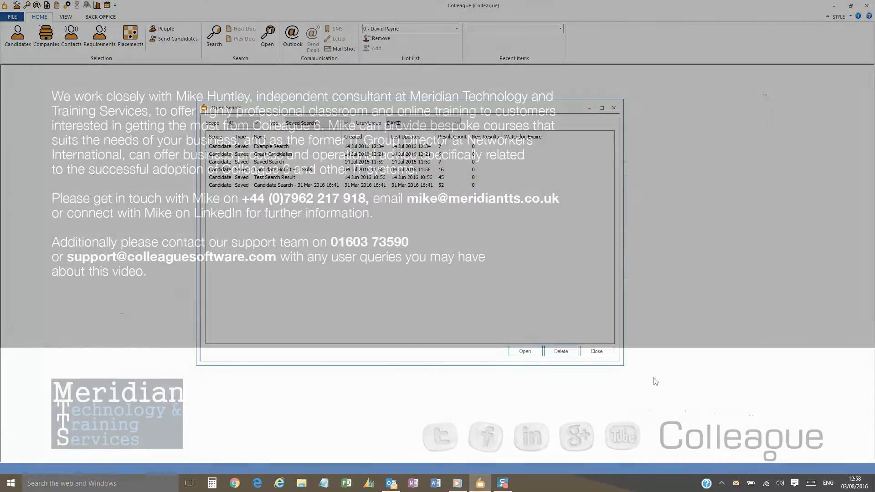